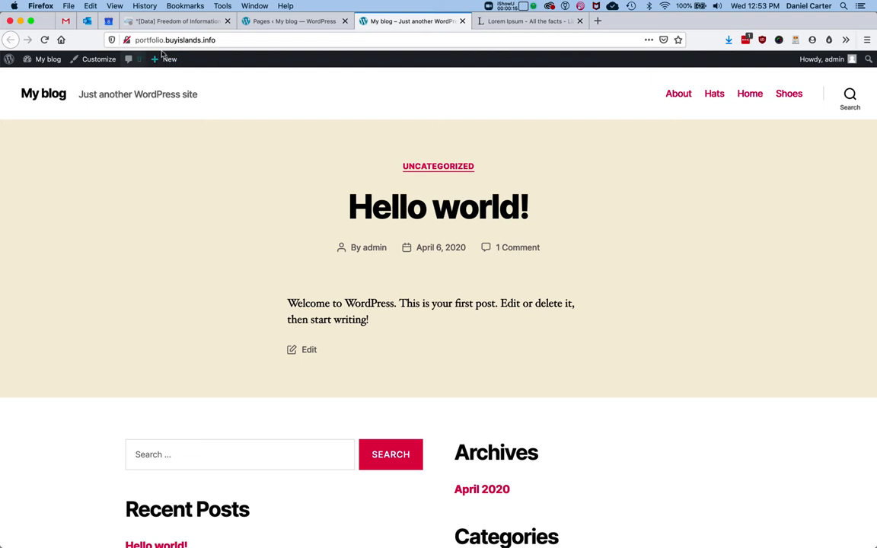
# Review the blog's current front page and open the theme customizer from the site's admin area
pyautogui.scroll(-5, 299, 137)
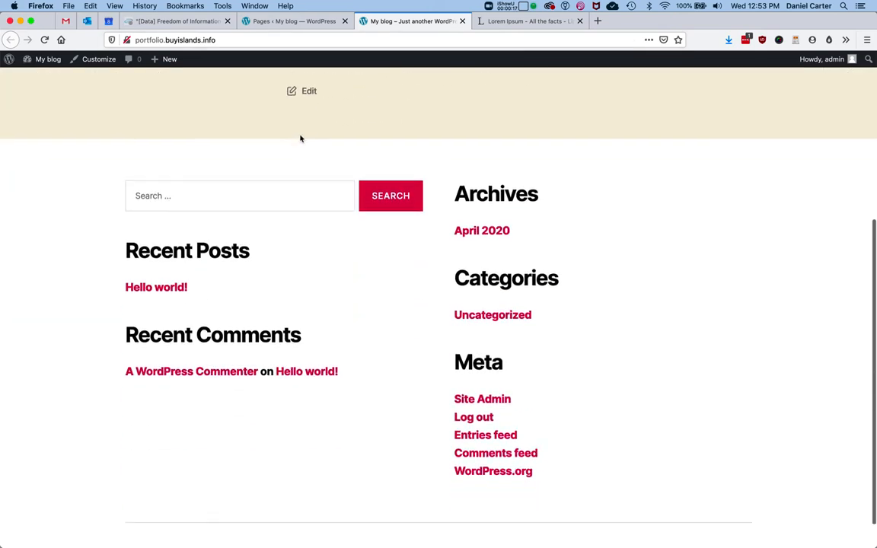
pyautogui.scroll(5, 301, 138)
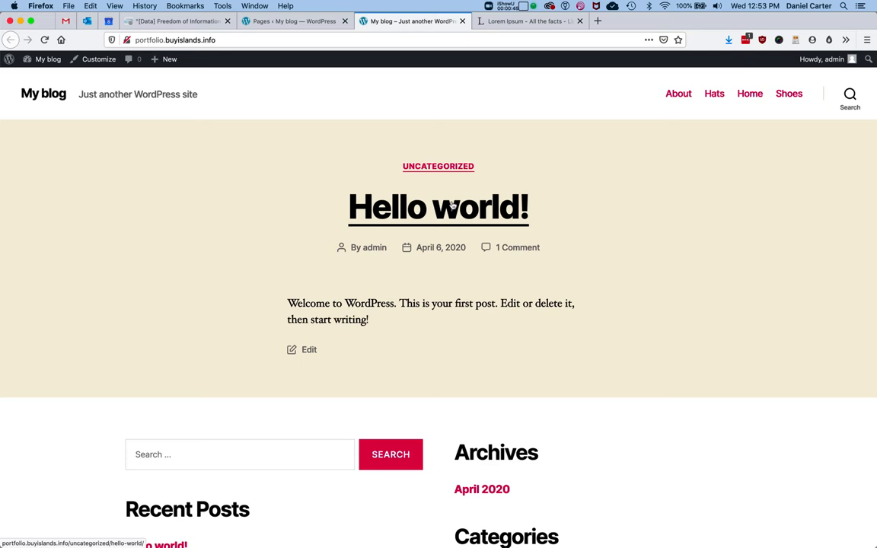
pyautogui.click(302, 24)
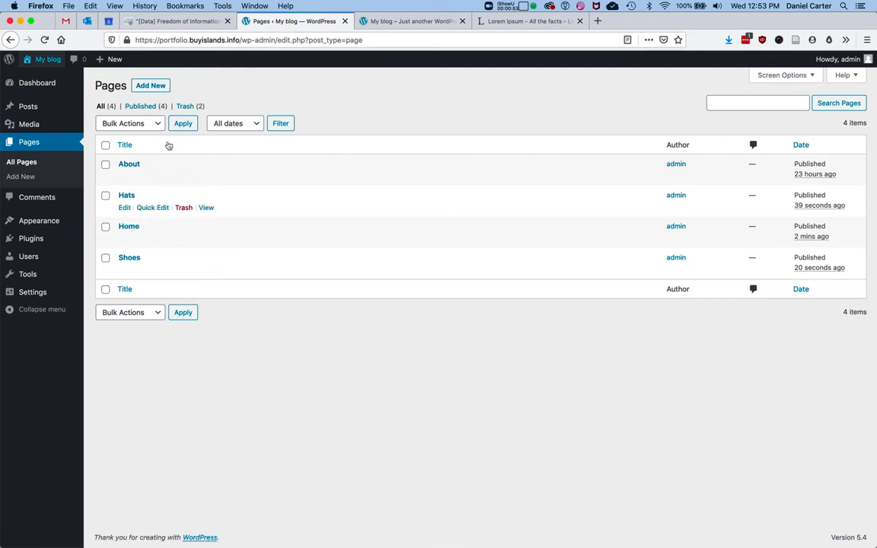
pyautogui.moveTo(80, 220)
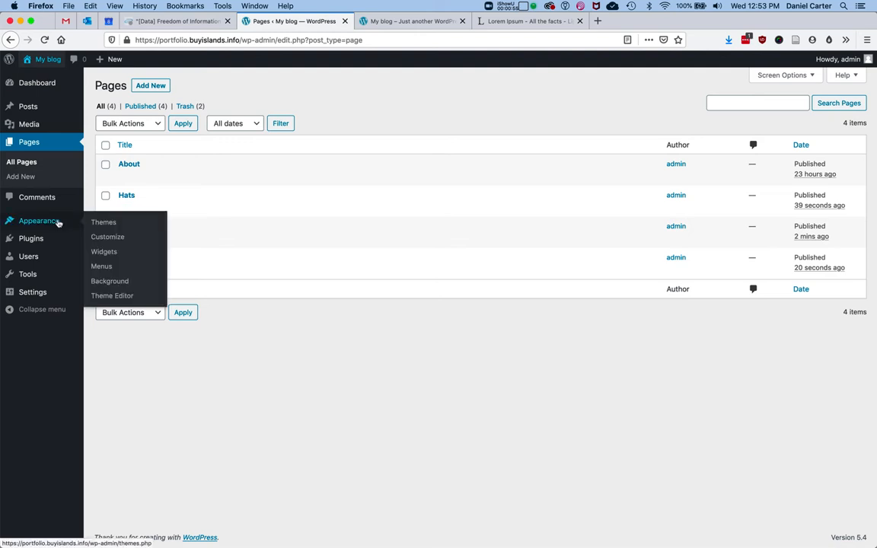
pyautogui.click(116, 238)
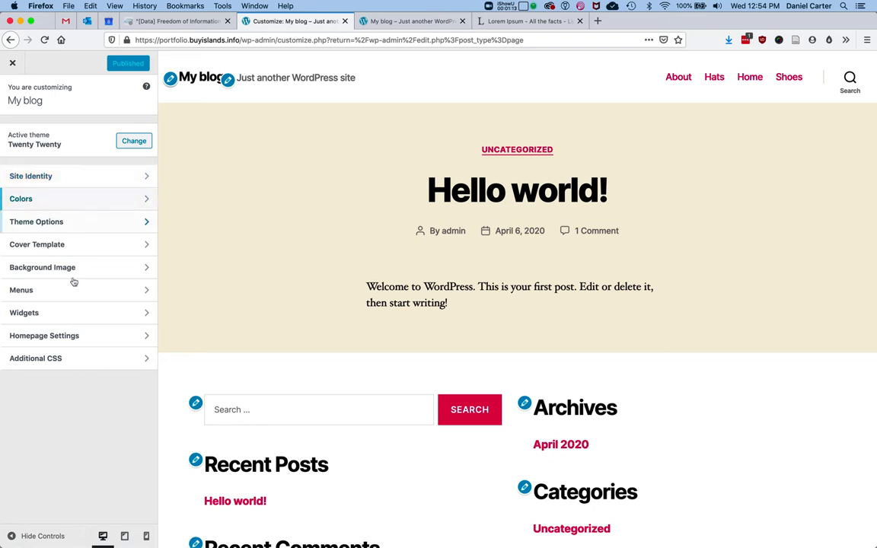
# Set the homepage to display a static page, choose Home as the homepage, and publish the change
pyautogui.click(70, 335)
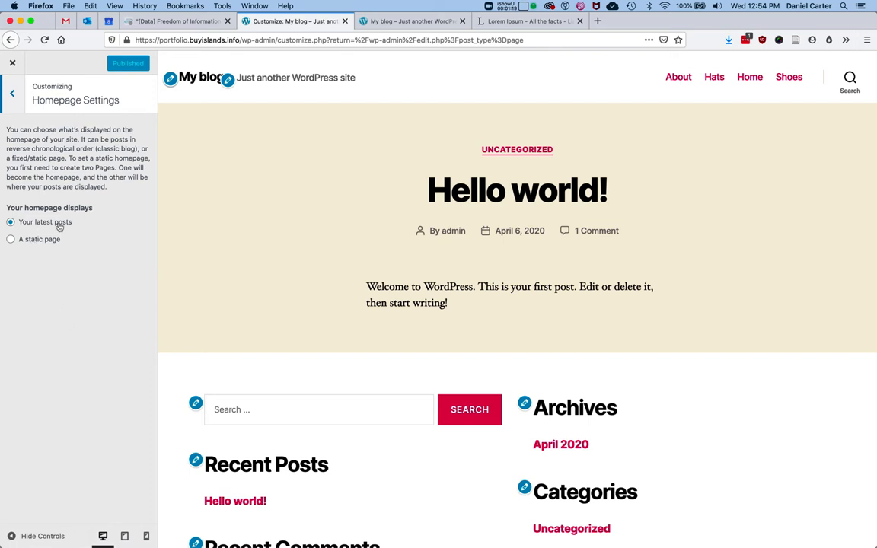
pyautogui.click(36, 239)
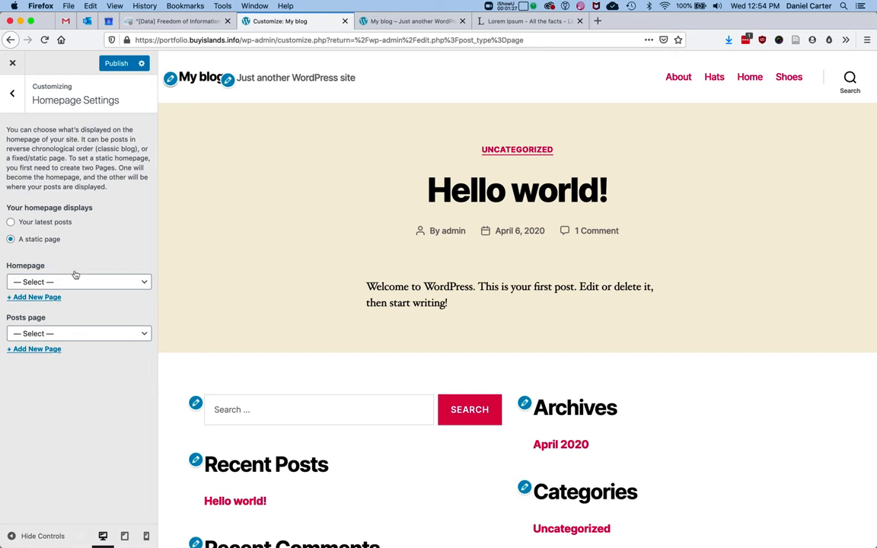
pyautogui.click(75, 280)
pyautogui.click(79, 310)
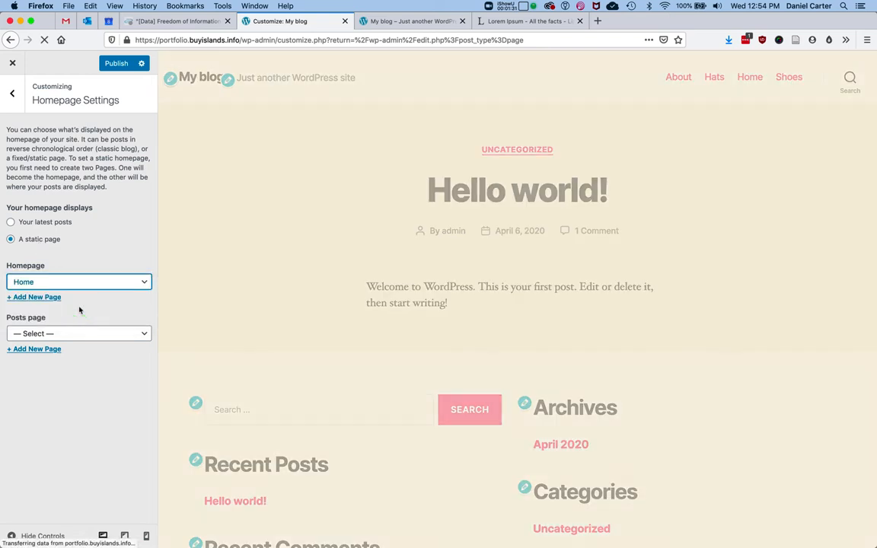
pyautogui.scroll(-5, 621, 386)
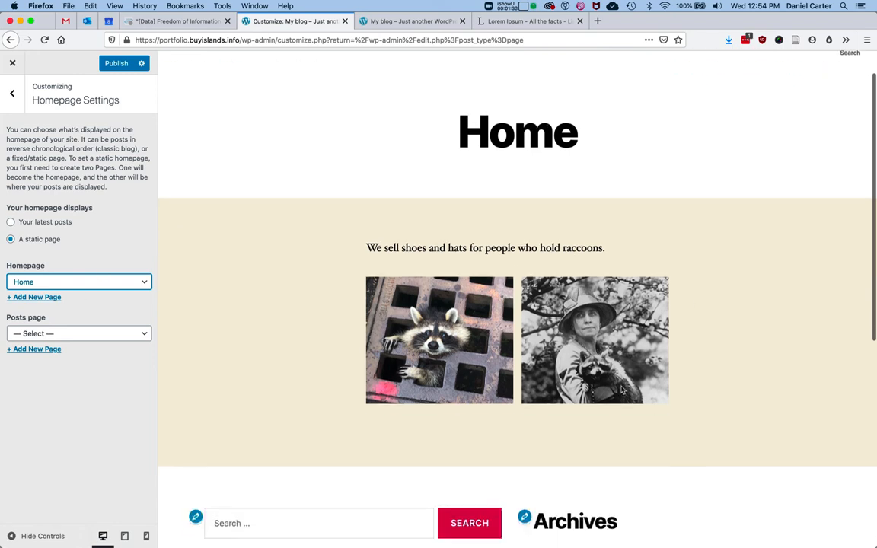
pyautogui.scroll(5, 621, 387)
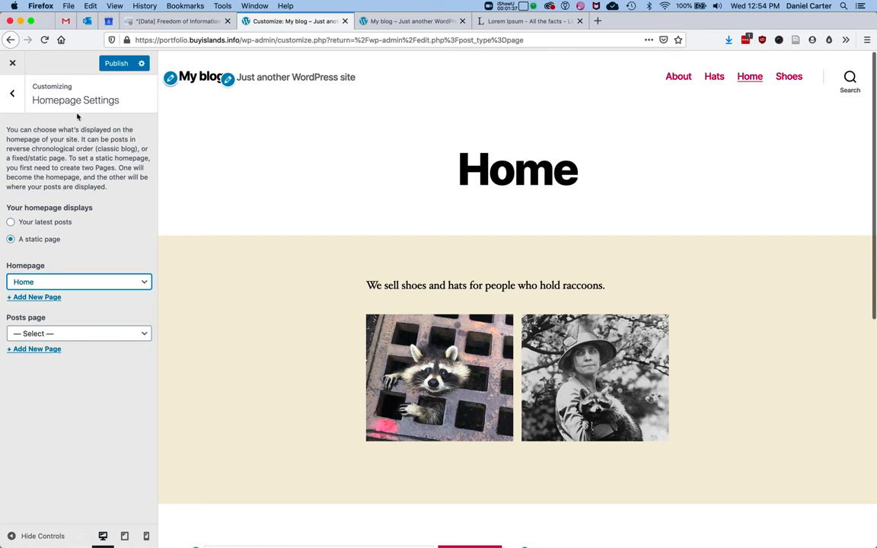
pyautogui.click(16, 97)
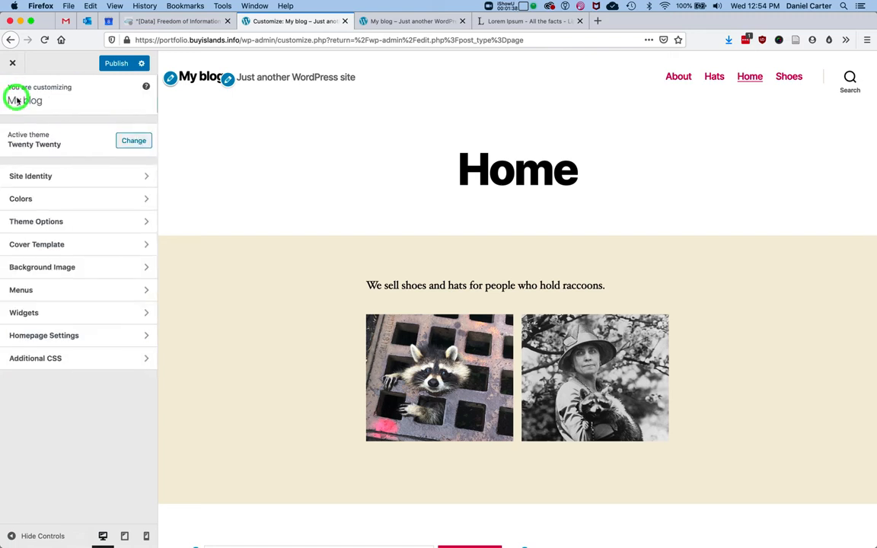
pyautogui.click(110, 62)
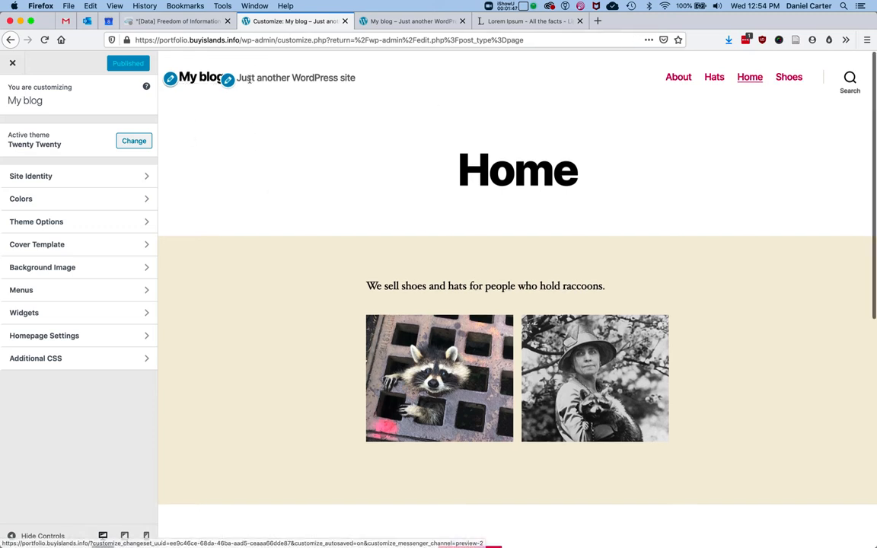
# Change the site title to RaccoonWear in the site identity settings
pyautogui.moveTo(237, 77); pyautogui.dragTo(353, 79)
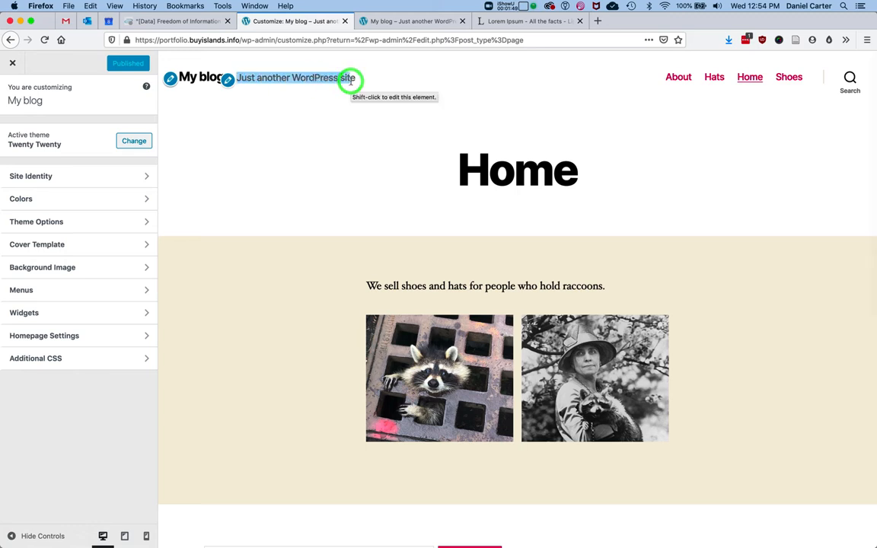
pyautogui.click(350, 79)
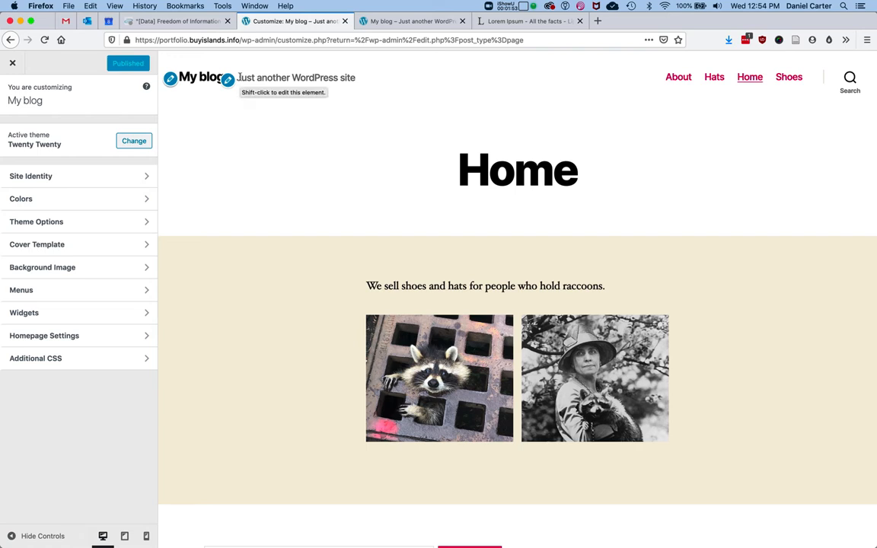
pyautogui.click(95, 179)
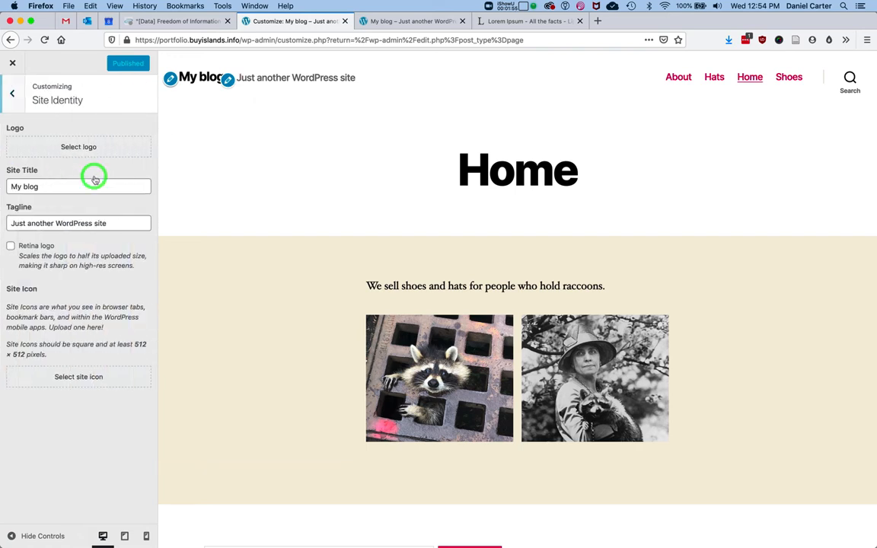
pyautogui.tripleClick(76, 184)
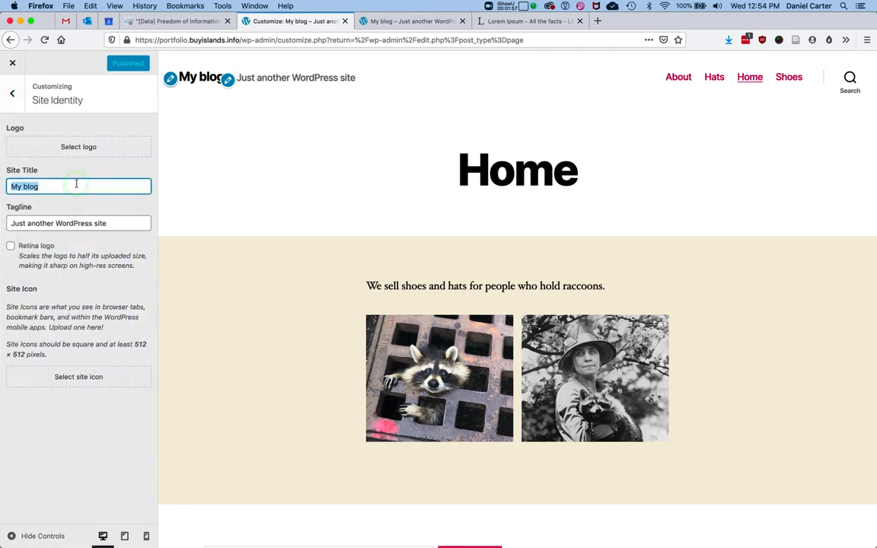
pyautogui.write('RaccoonWear')
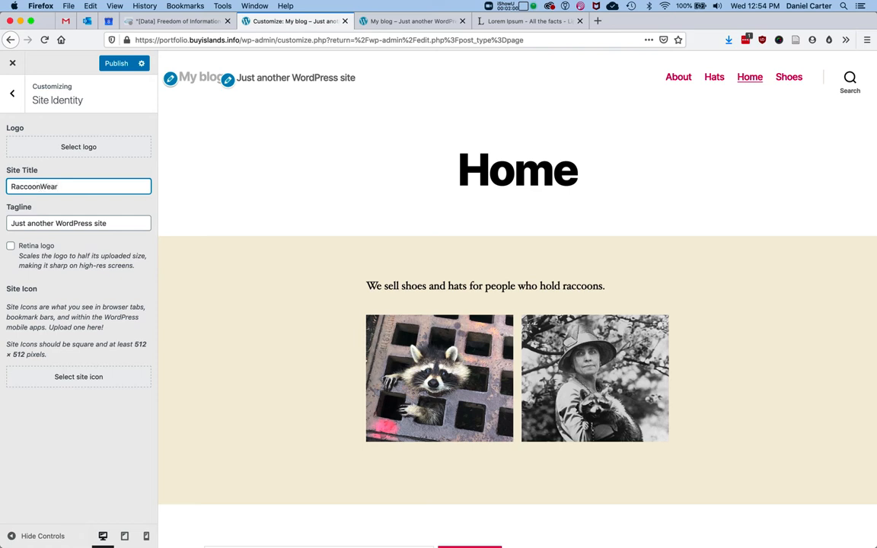
# Set the tagline to "For people who love animal thiefs." and publish the site identity changes
pyautogui.press('Tab')
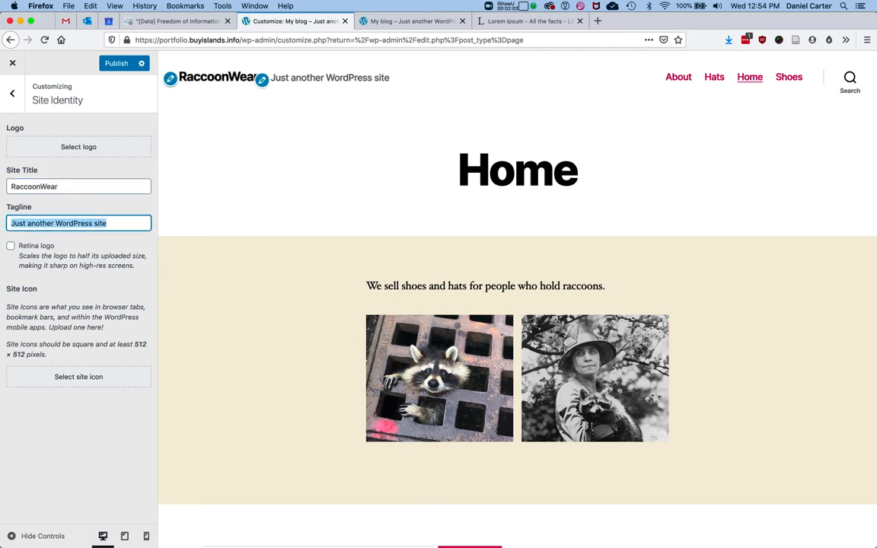
pyautogui.write('F')
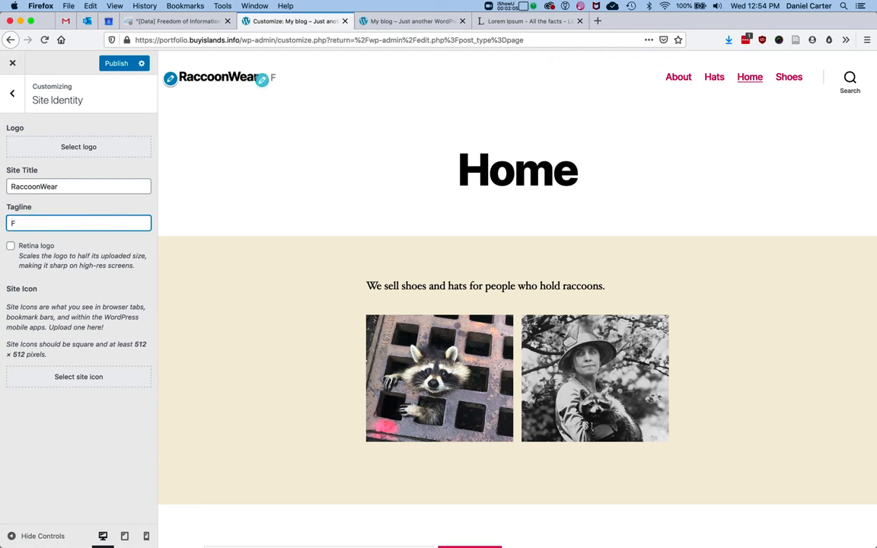
pyautogui.write('or pop')
pyautogui.write('eople who')
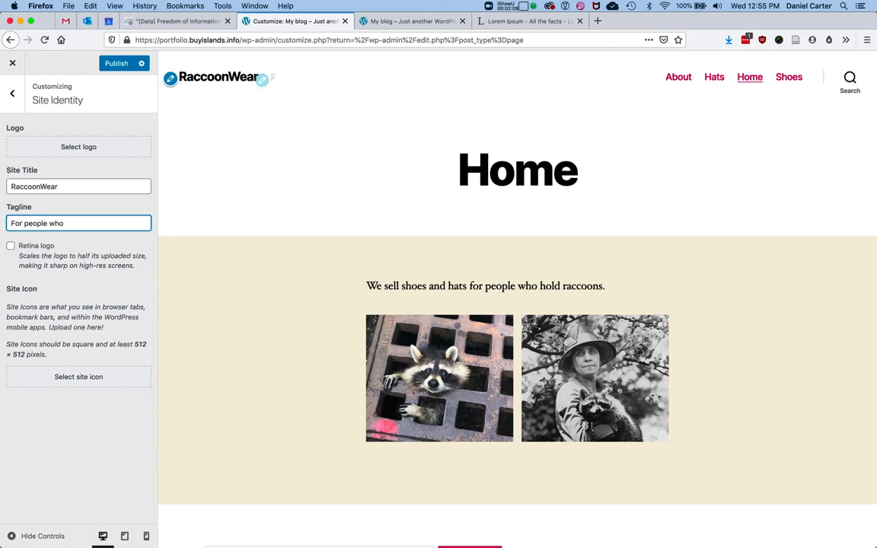
pyautogui.write(' love animal thiefs.')
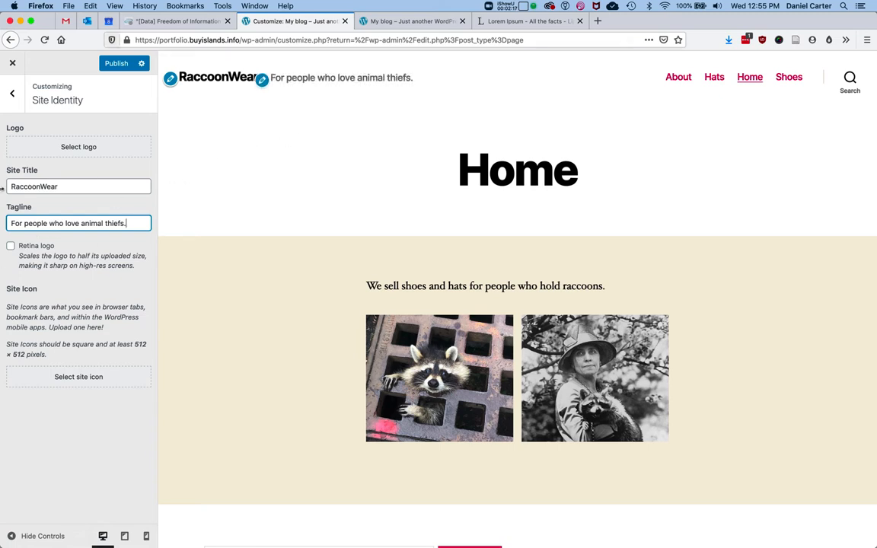
pyautogui.click(112, 64)
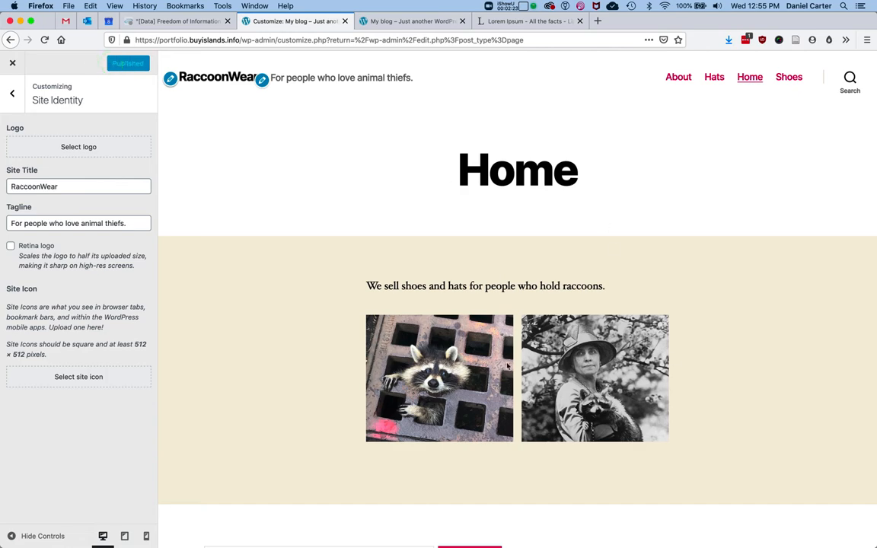
pyautogui.scroll(-5, 507, 366)
pyautogui.scroll(5, 507, 364)
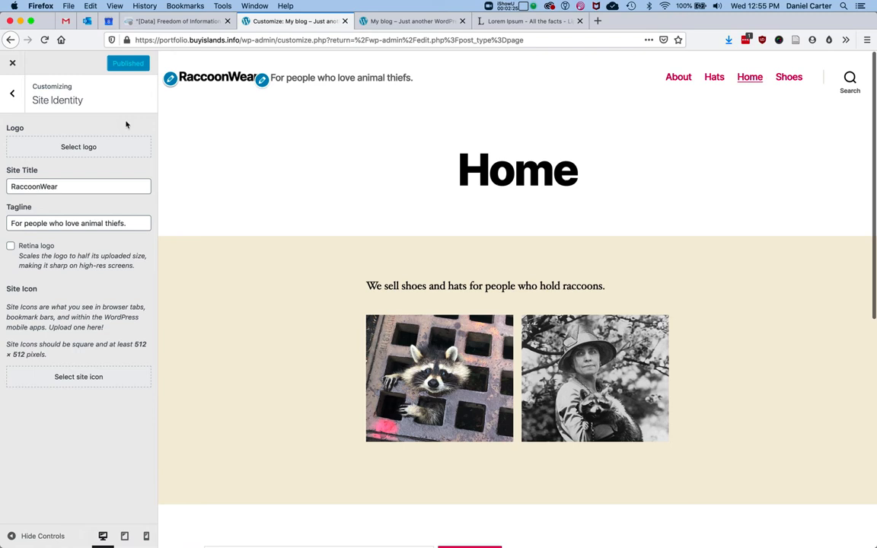
pyautogui.click(13, 65)
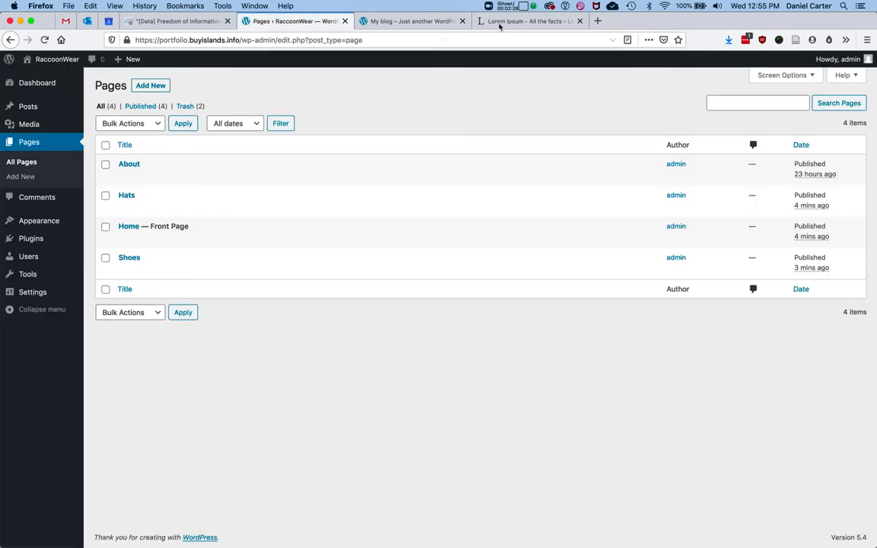
# Reload the live site and check its homepage, title, tagline and navigation links
pyautogui.click(415, 22)
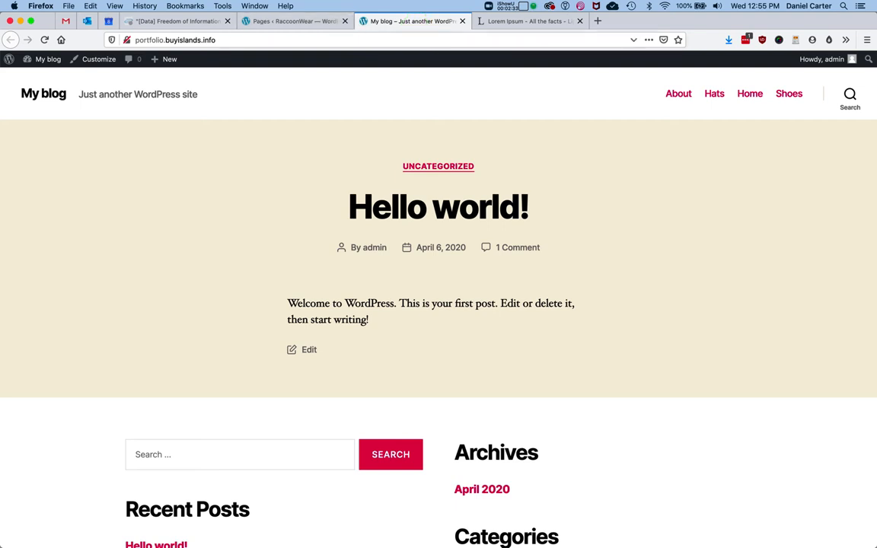
pyautogui.press('super+r')
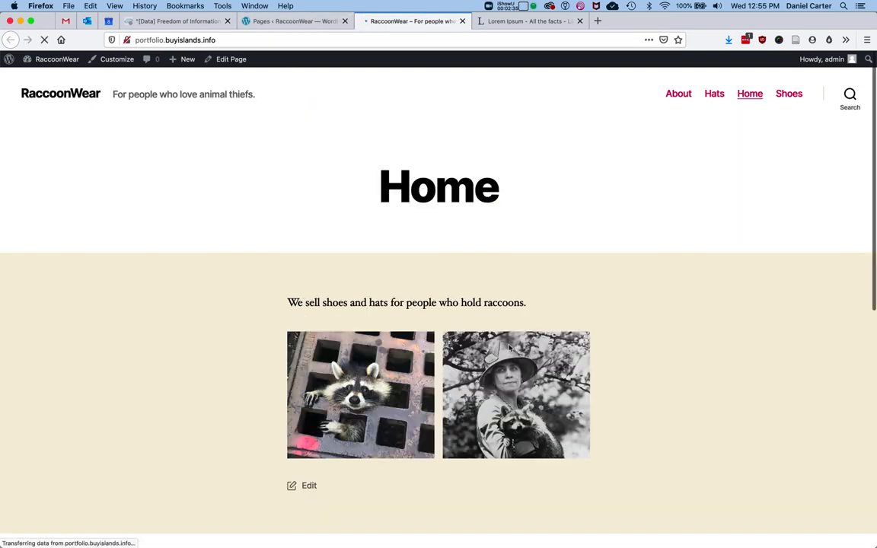
pyautogui.click(289, 23)
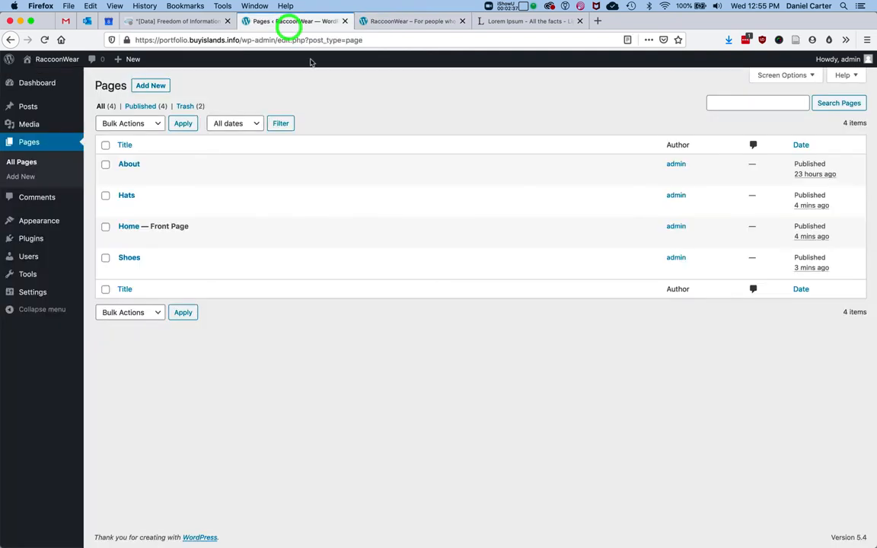
pyautogui.click(402, 29)
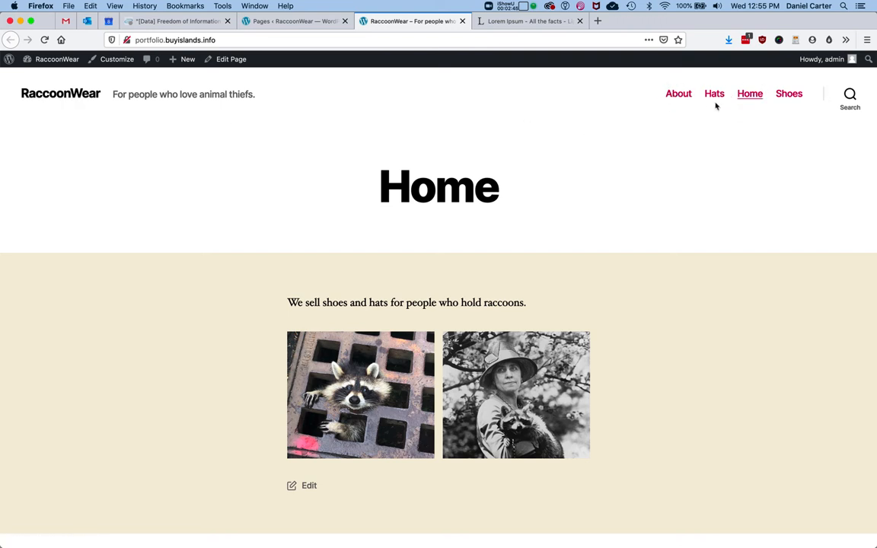
# Create a new navigation menu named Main Menu in the site's admin area
pyautogui.click(286, 21)
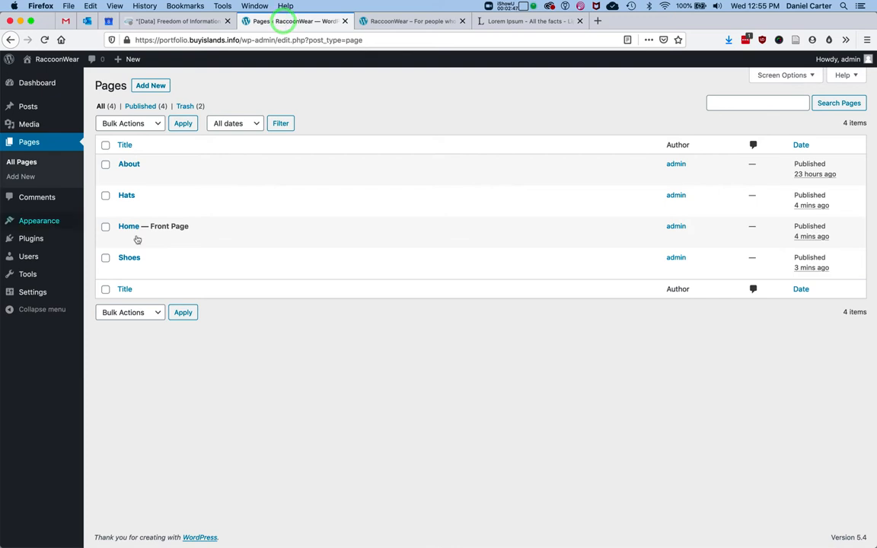
pyautogui.moveTo(44, 223)
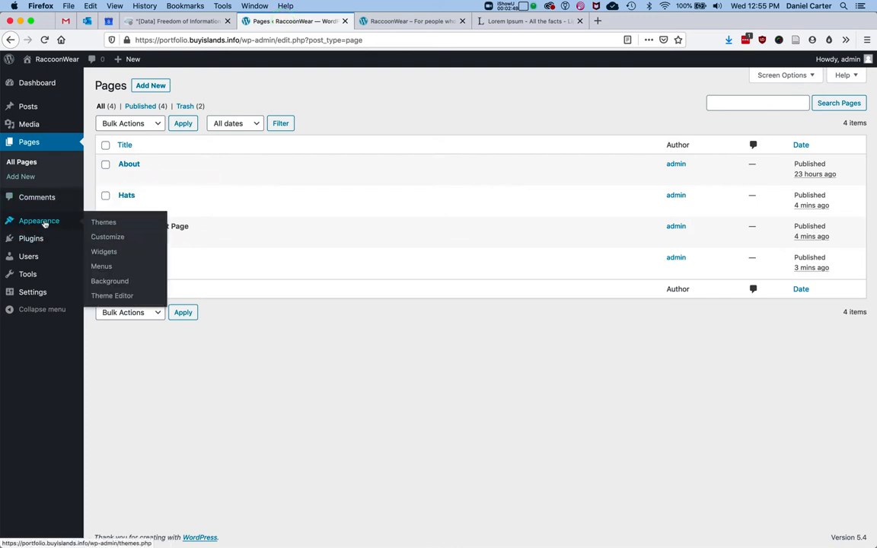
pyautogui.click(113, 268)
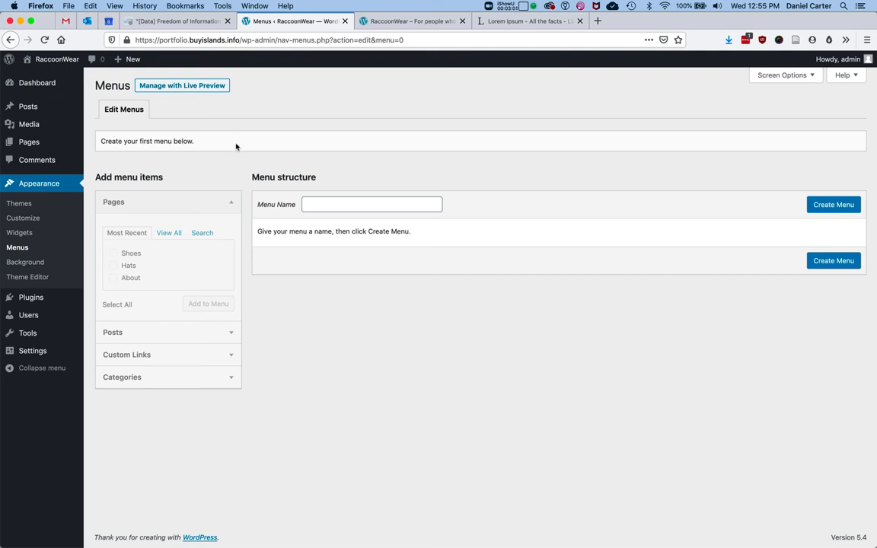
pyautogui.click(769, 204)
pyautogui.click(383, 205)
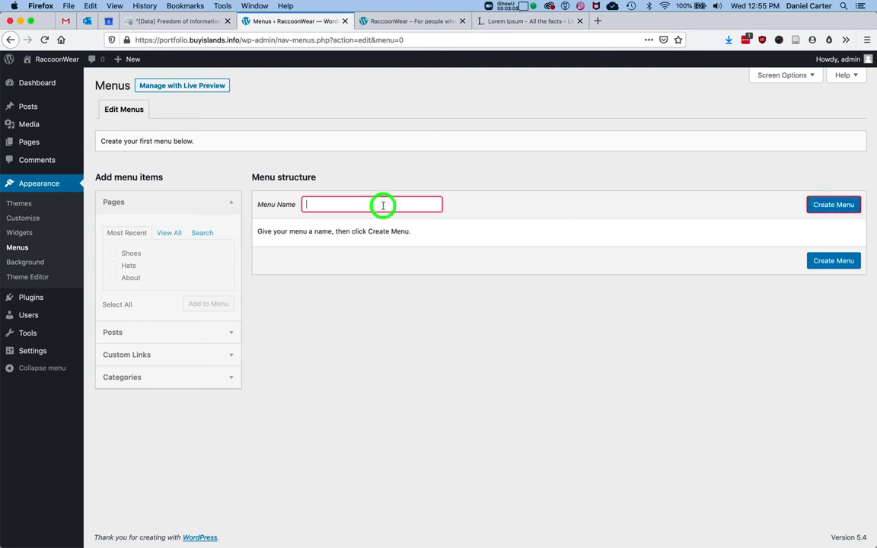
pyautogui.write('Main Men')
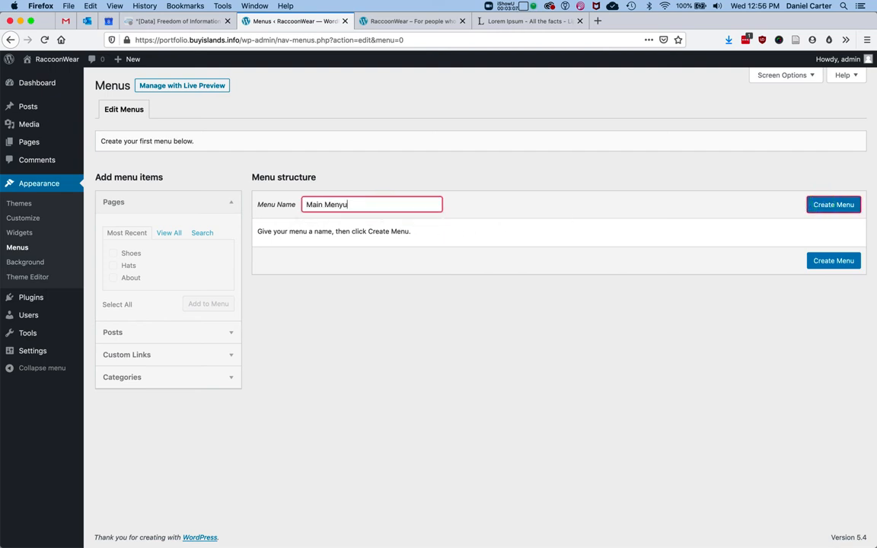
pyautogui.write('u')
pyautogui.click(829, 205)
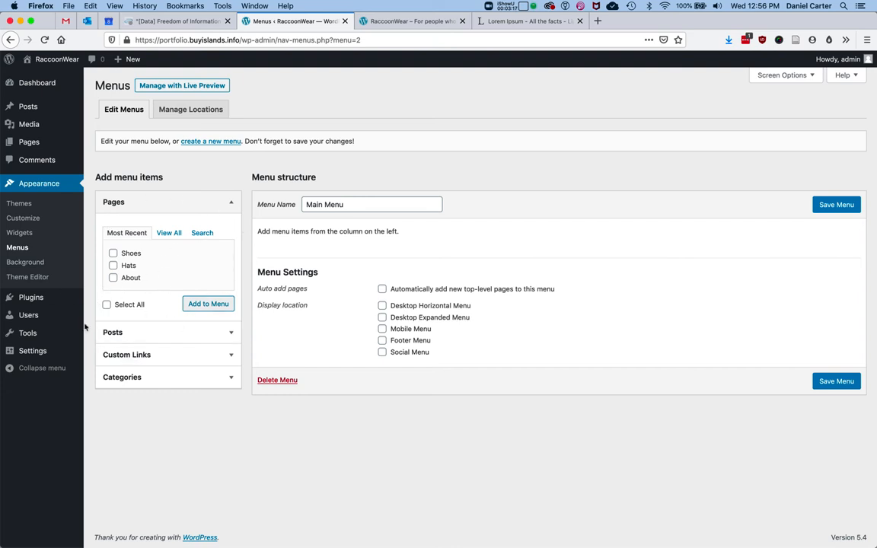
# Add the Shoes, Hats and About pages to the Main Menu
pyautogui.click(112, 252)
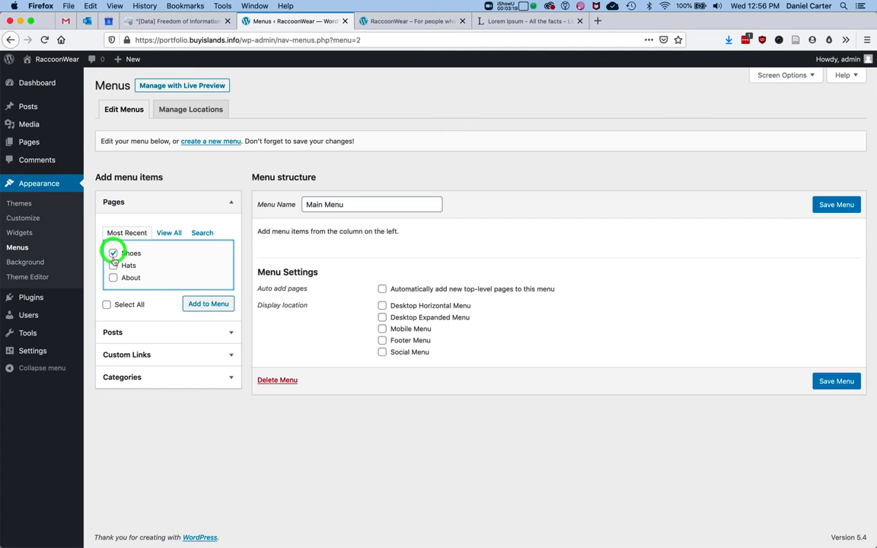
pyautogui.click(112, 265)
pyautogui.click(113, 277)
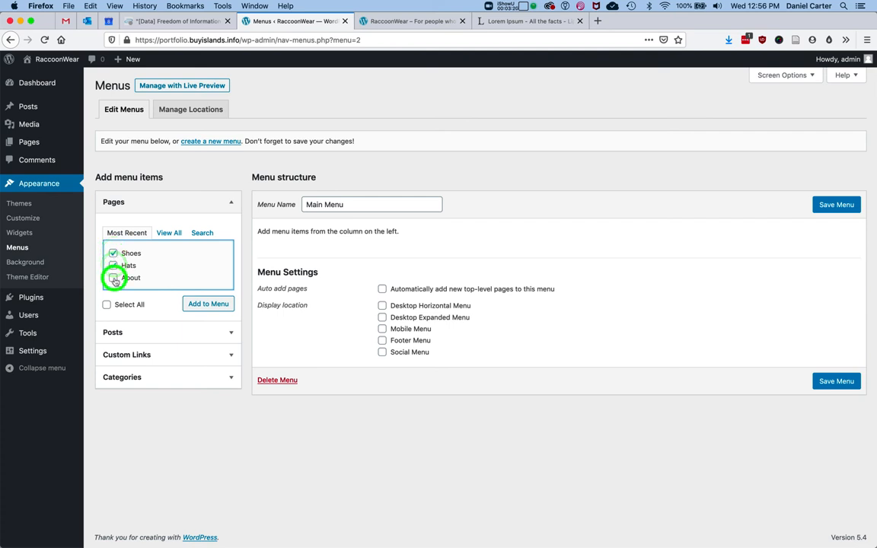
pyautogui.click(212, 305)
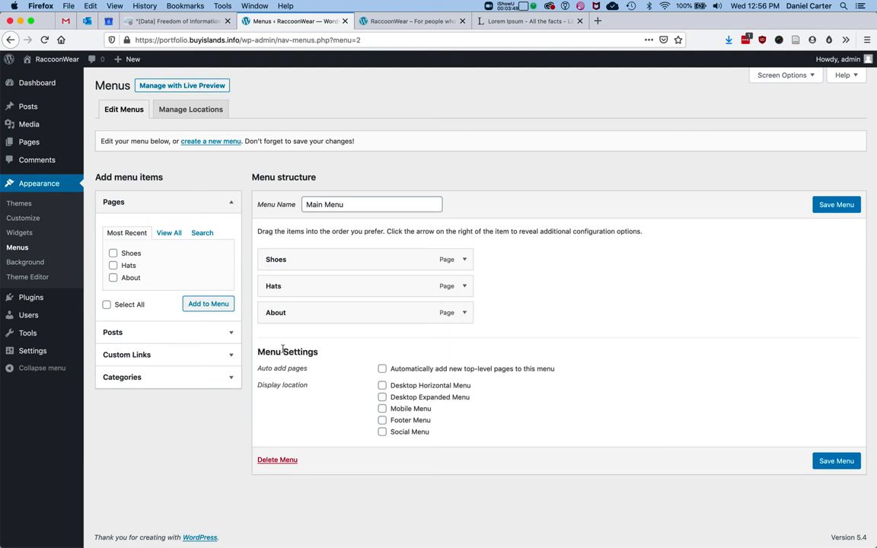
# Assign the Main Menu to the Desktop Horizontal, Mobile and Footer Menu locations and save it
pyautogui.click(383, 386)
pyautogui.click(382, 409)
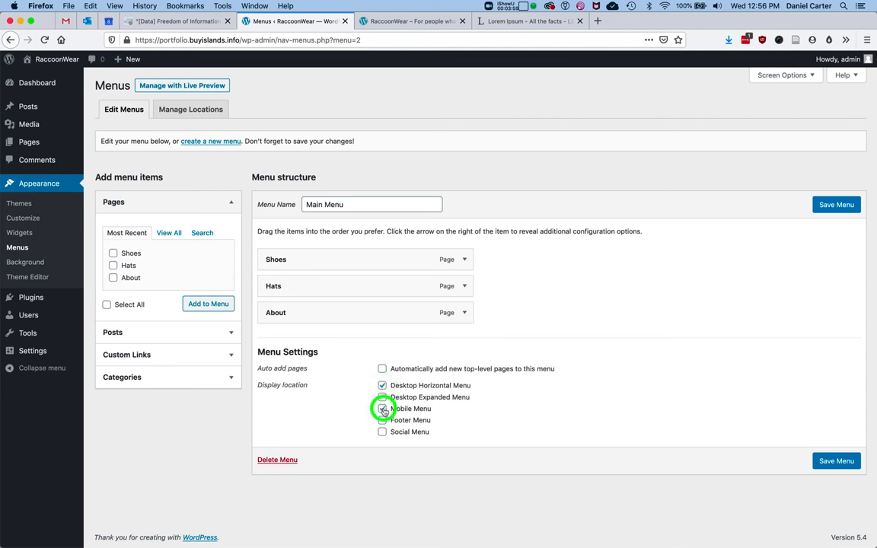
pyautogui.click(383, 421)
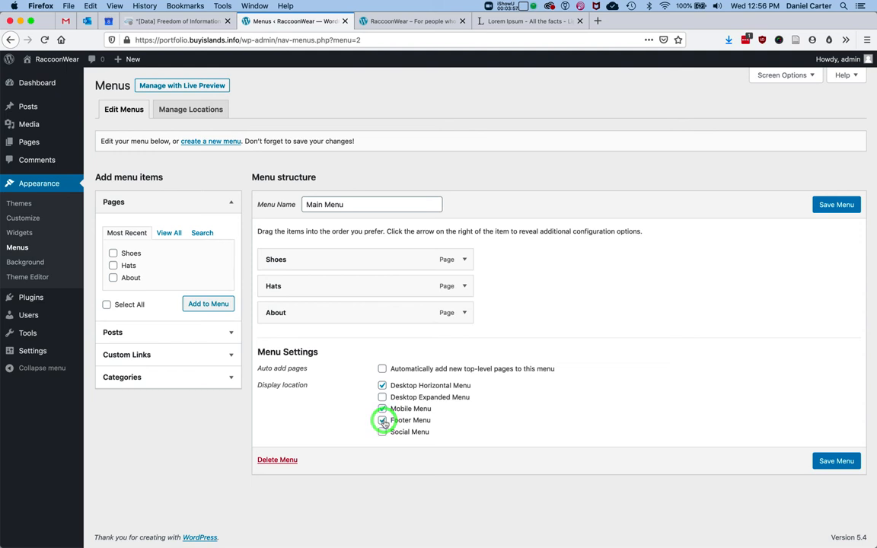
pyautogui.click(828, 460)
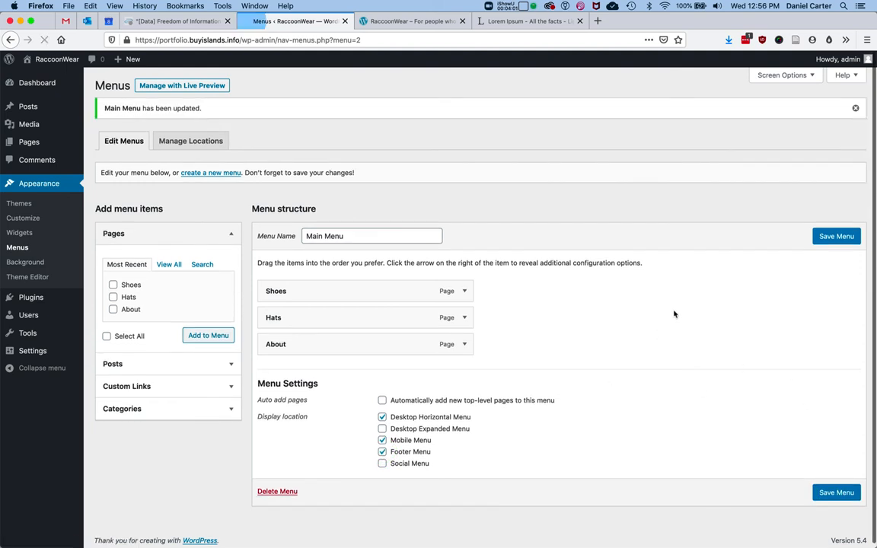
# Check the header and footer navigation links on the live site's homepage
pyautogui.click(407, 19)
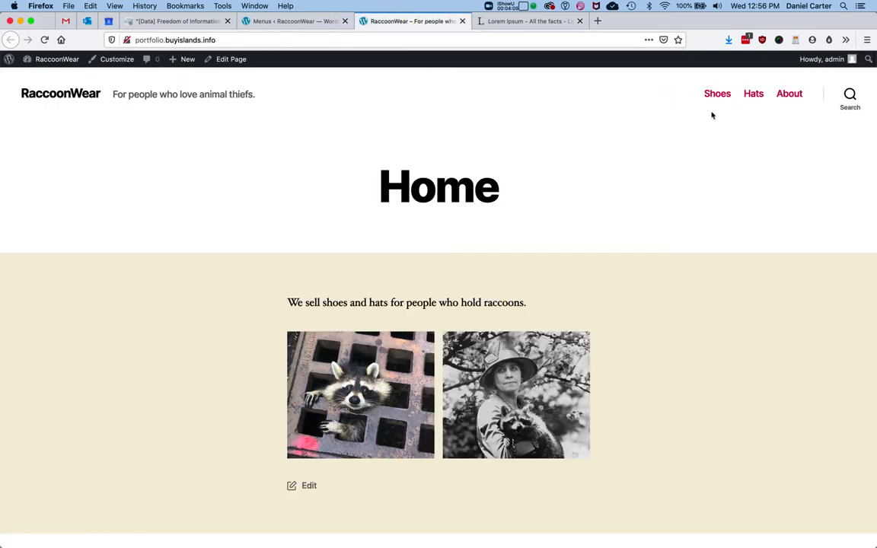
pyautogui.scroll(-10, 702, 179)
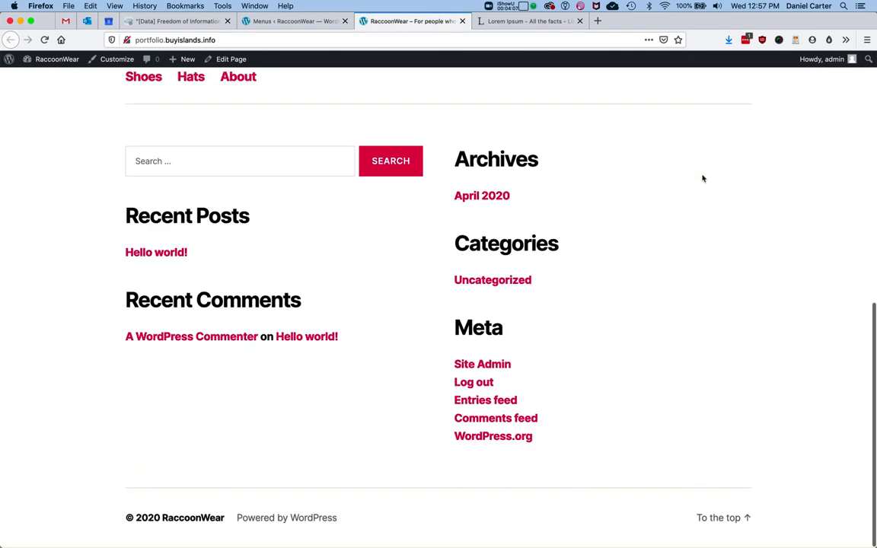
pyautogui.scroll(3, 689, 175)
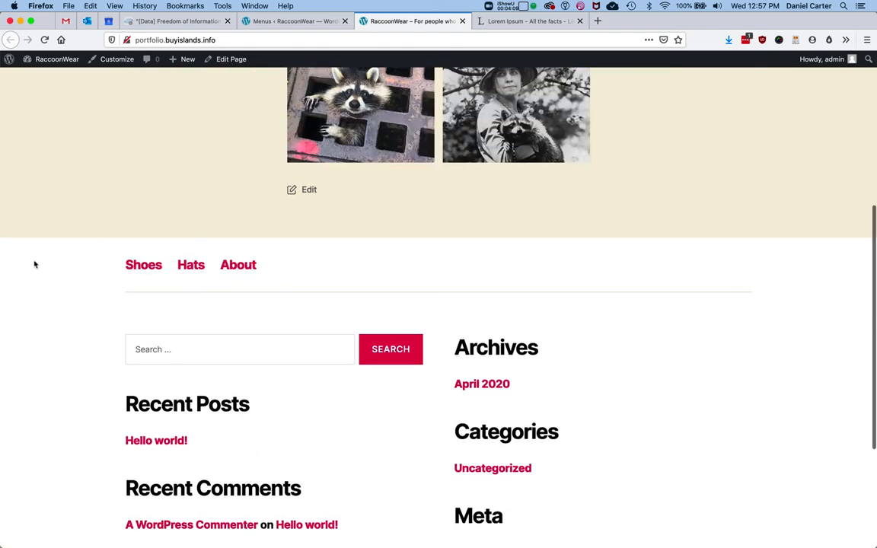
pyautogui.scroll(5, 446, 243)
# Narrow the browser window to inspect the live site's mobile menu, and restore the full window width
pyautogui.moveTo(875, 283); pyautogui.dragTo(428, 305)
pyautogui.click(402, 110)
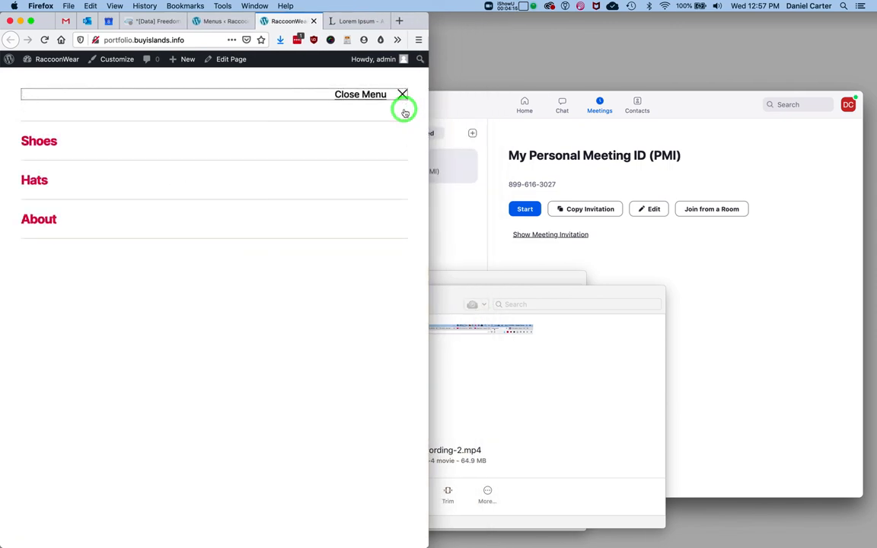
pyautogui.click(402, 93)
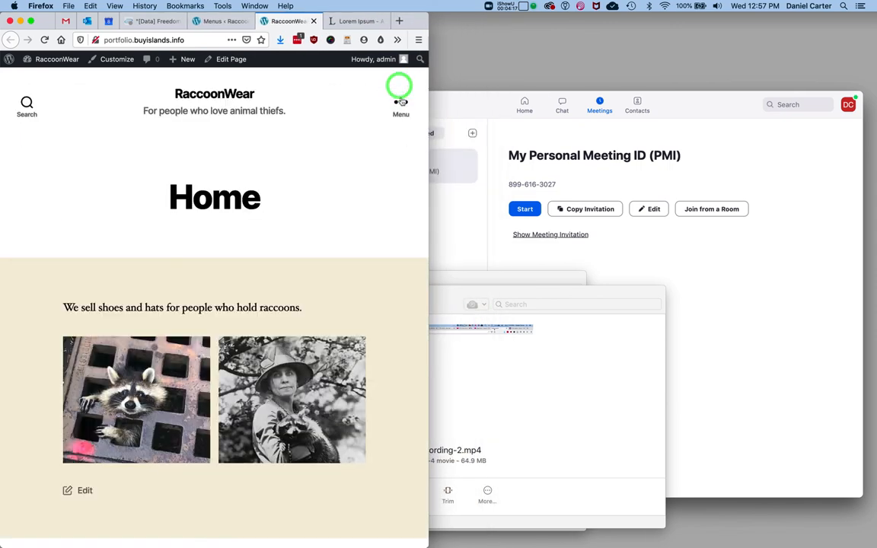
pyautogui.moveTo(430, 205); pyautogui.dragTo(876, 303)
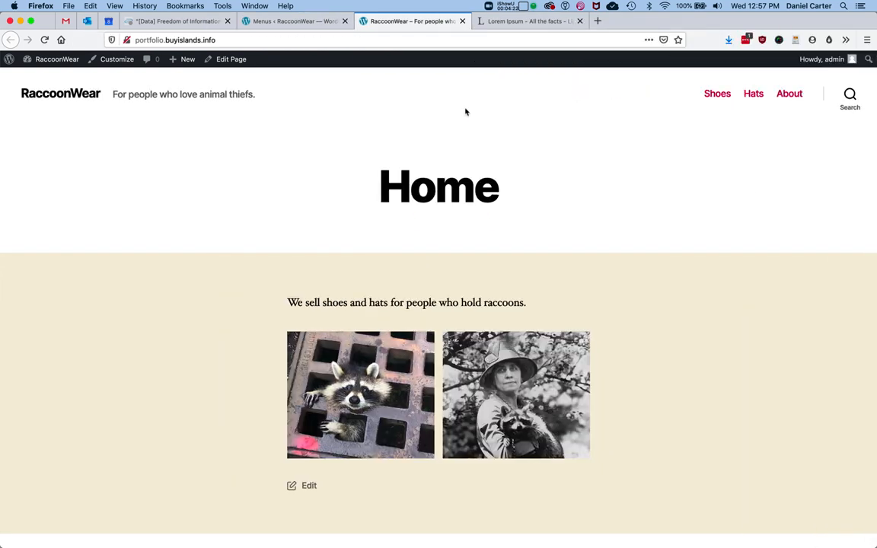
pyautogui.scroll(-3, 637, 326)
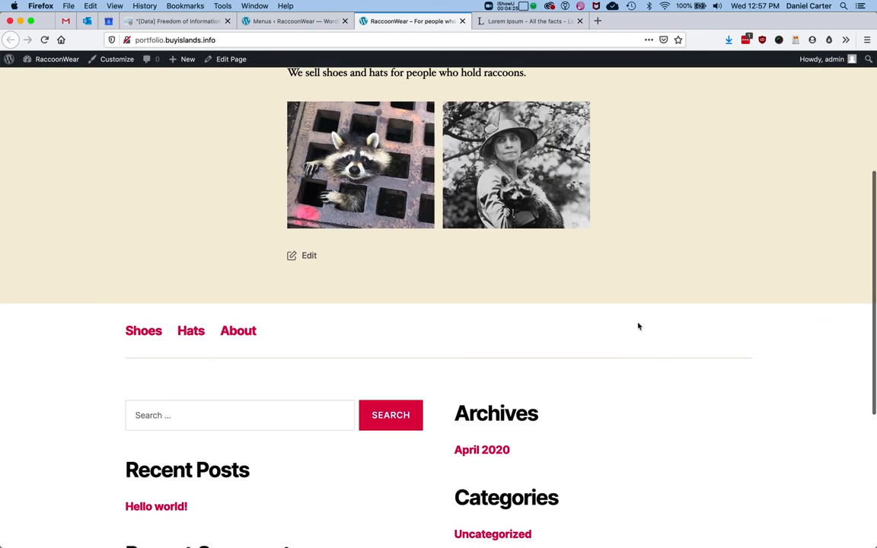
pyautogui.scroll(3, 638, 326)
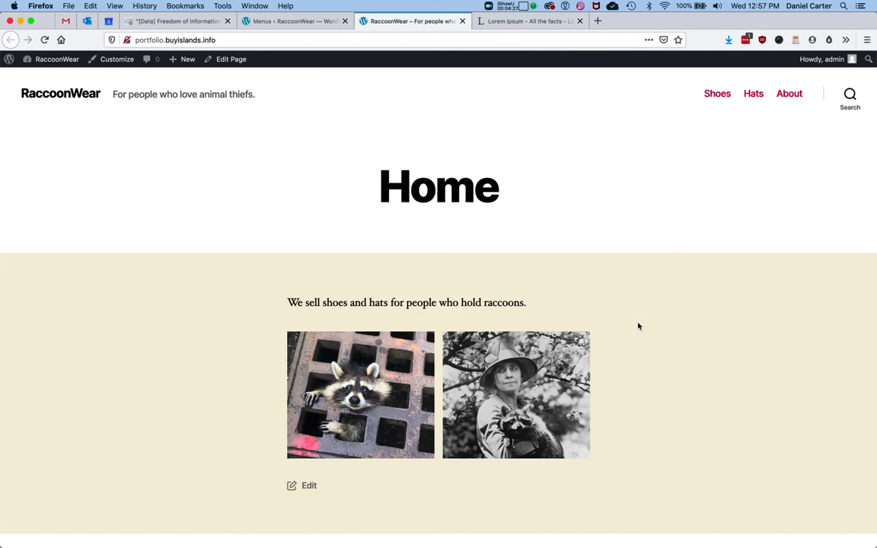
pyautogui.moveTo(287, 300); pyautogui.dragTo(530, 299)
pyautogui.click(531, 299)
pyautogui.tripleClick(405, 301)
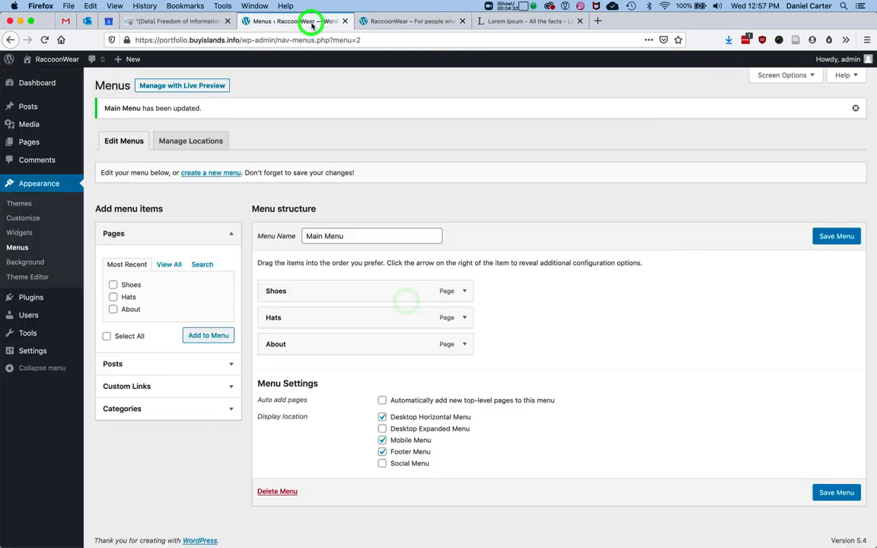
# Open the Home page for editing in the site's admin area and link the word "shoes" to the Shoes page
pyautogui.click(313, 20)
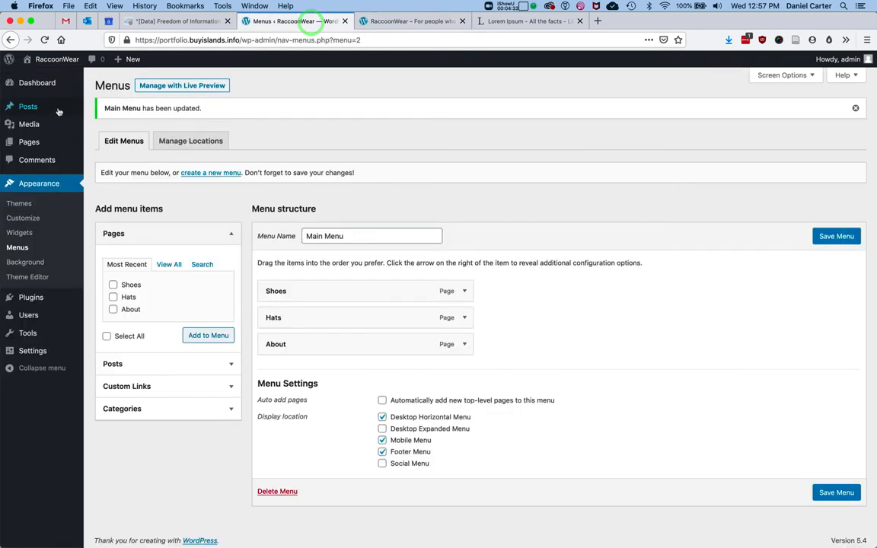
pyautogui.click(29, 142)
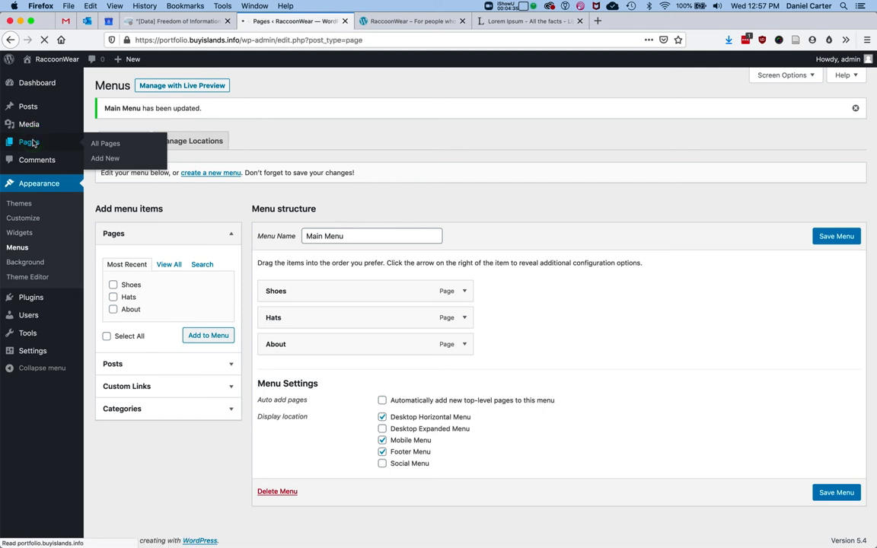
pyautogui.click(124, 239)
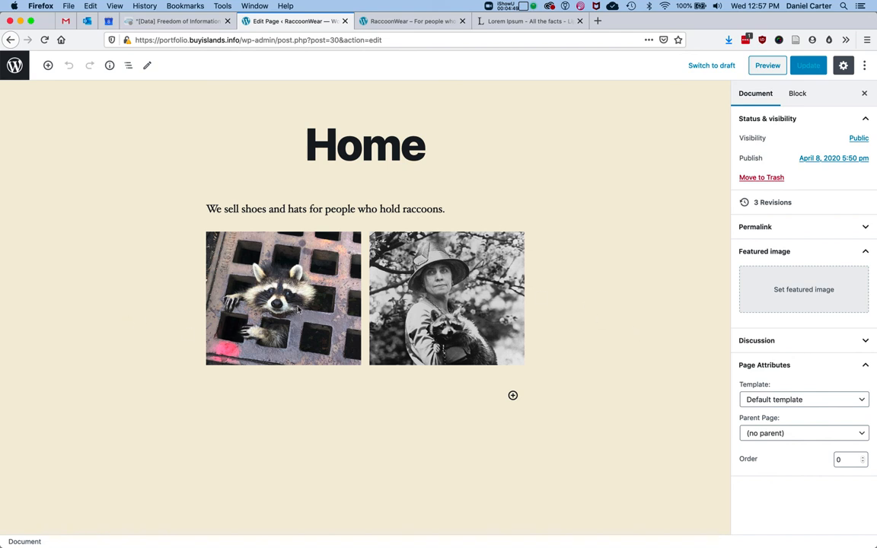
pyautogui.doubleClick(253, 209)
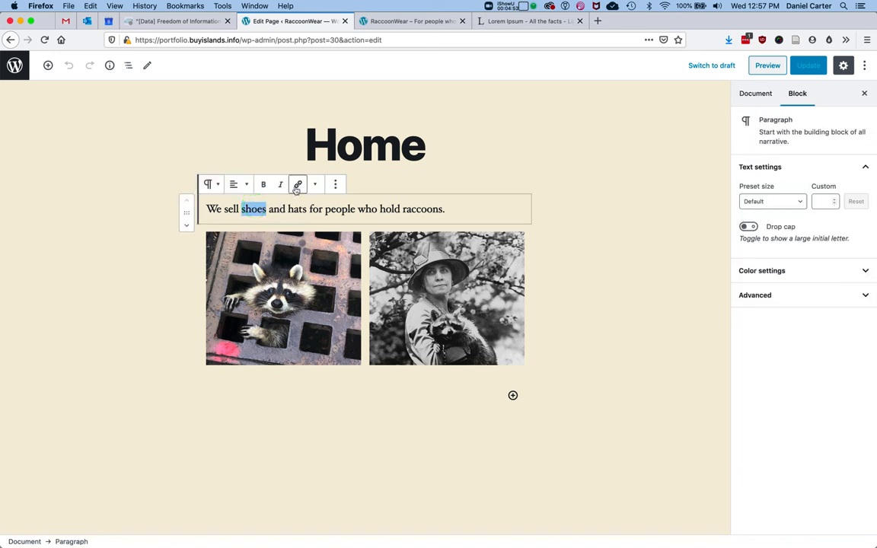
pyautogui.click(297, 184)
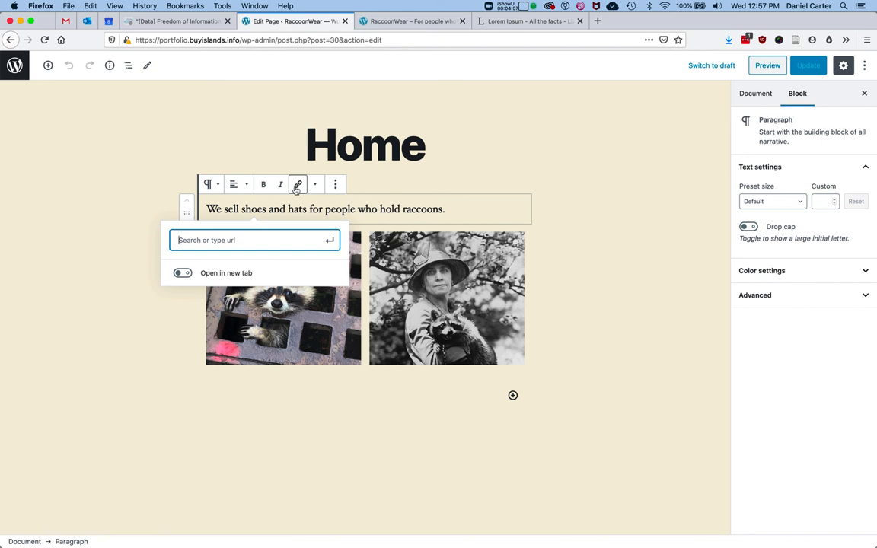
pyautogui.write('sho')
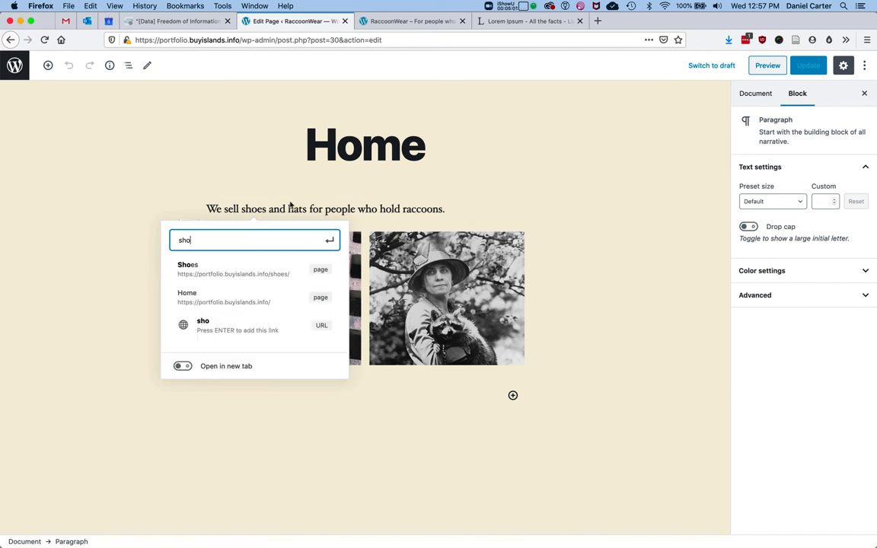
pyautogui.click(222, 267)
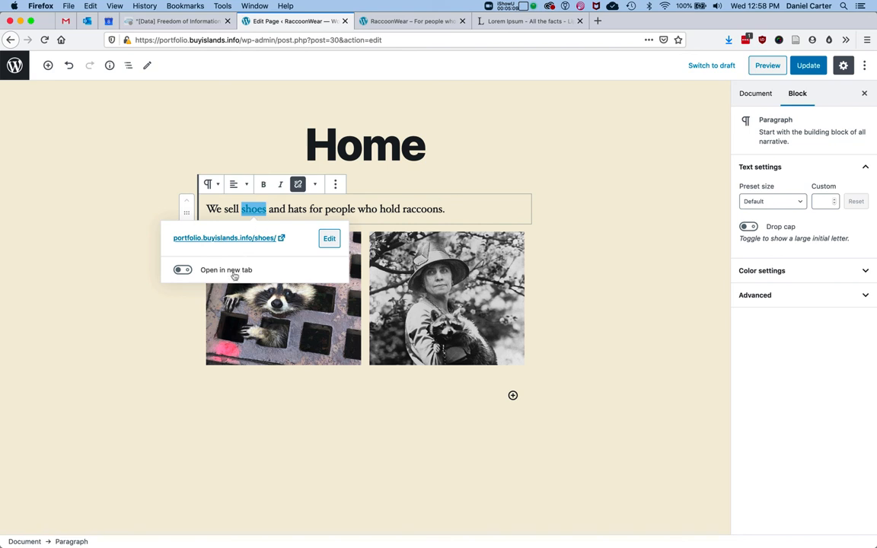
# Link the word "hats" in the Home page's paragraph to the Hats page and update the page
pyautogui.doubleClick(293, 209)
pyautogui.click(296, 185)
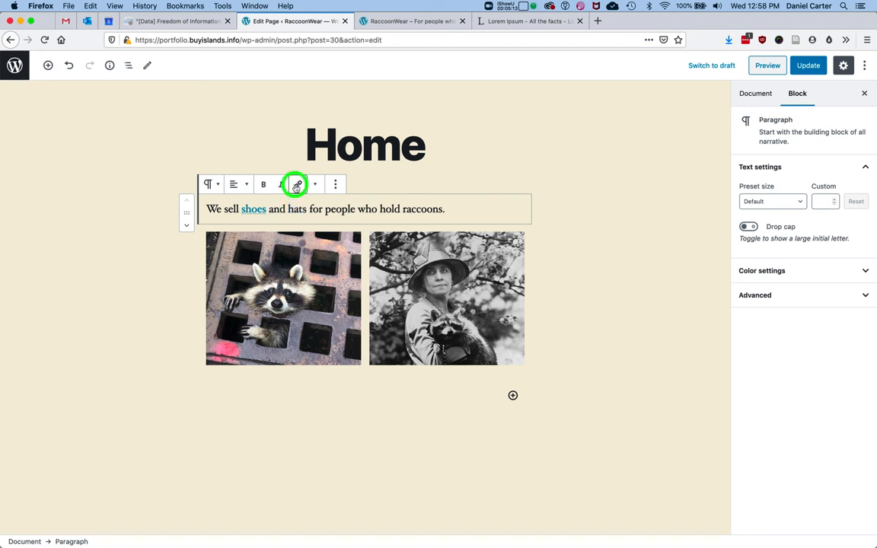
pyautogui.write('hats')
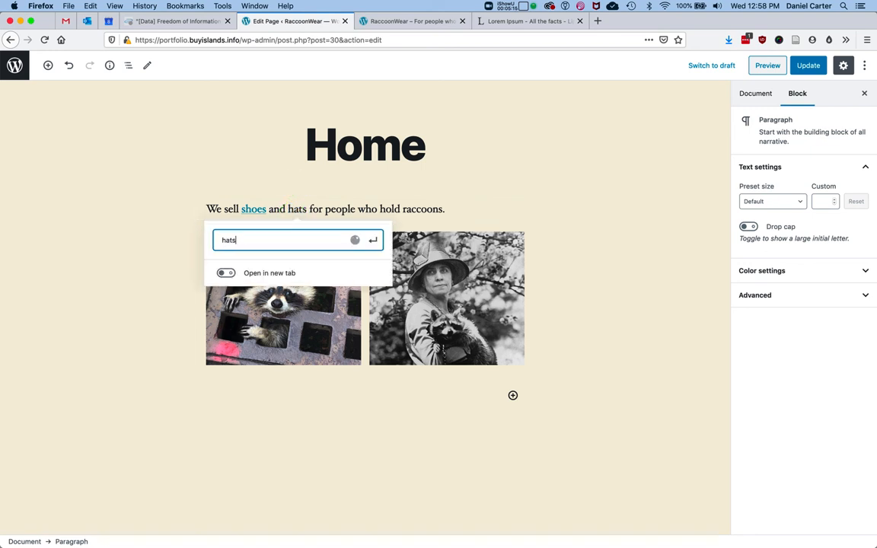
pyautogui.click(275, 265)
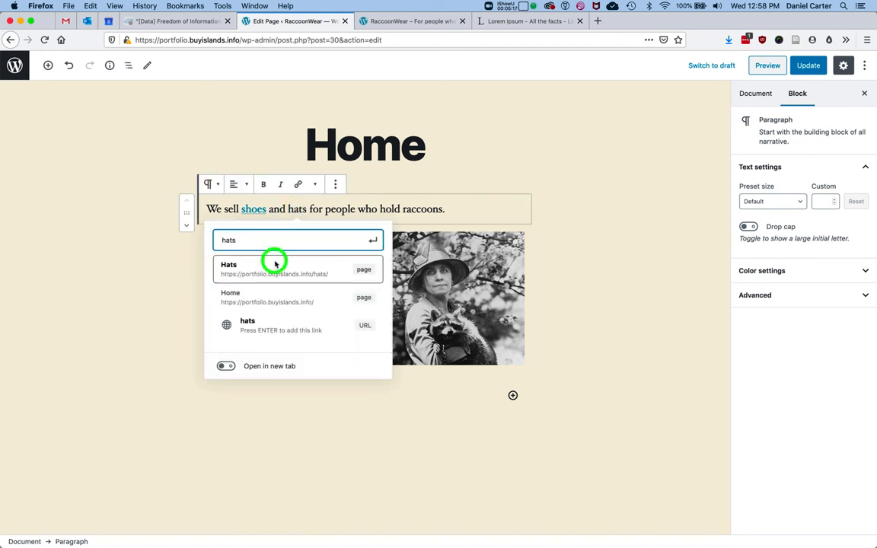
pyautogui.click(601, 172)
pyautogui.click(806, 64)
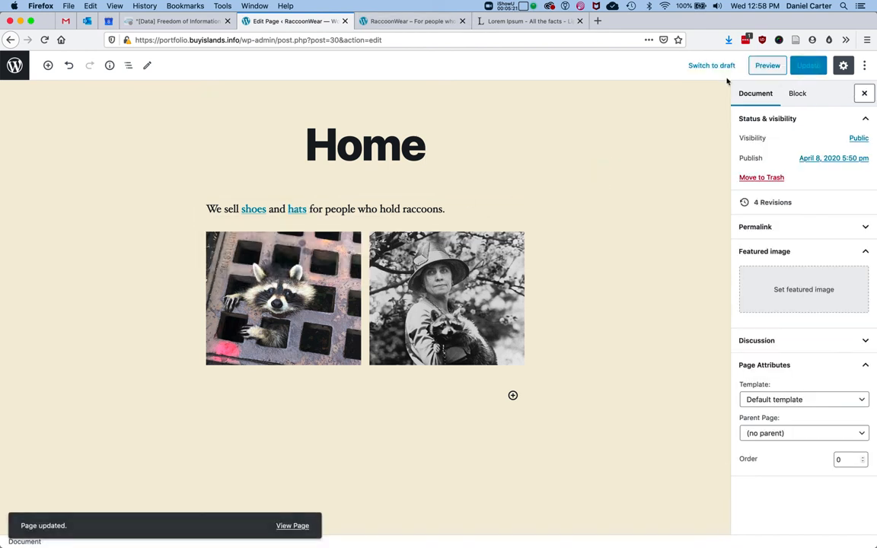
# Check the shoes and hats text links and the menus on the live homepage
pyautogui.click(382, 21)
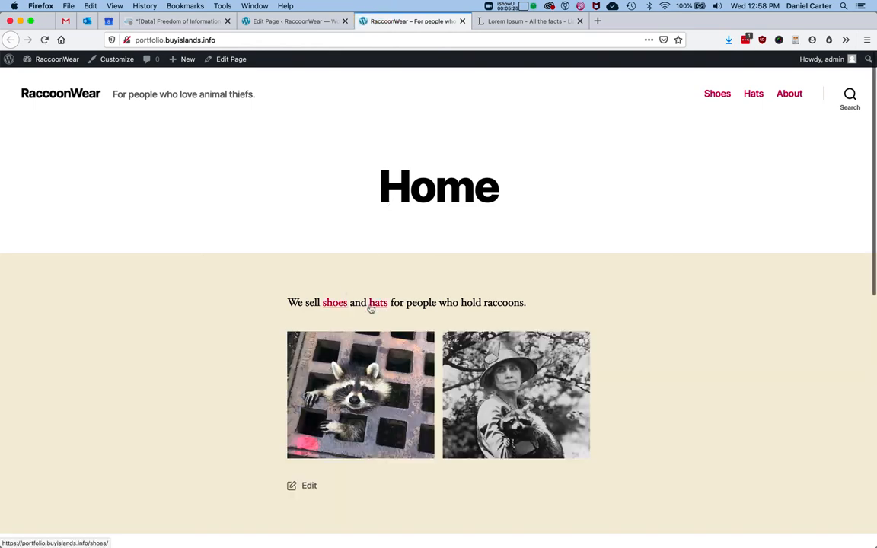
pyautogui.scroll(-5, 616, 302)
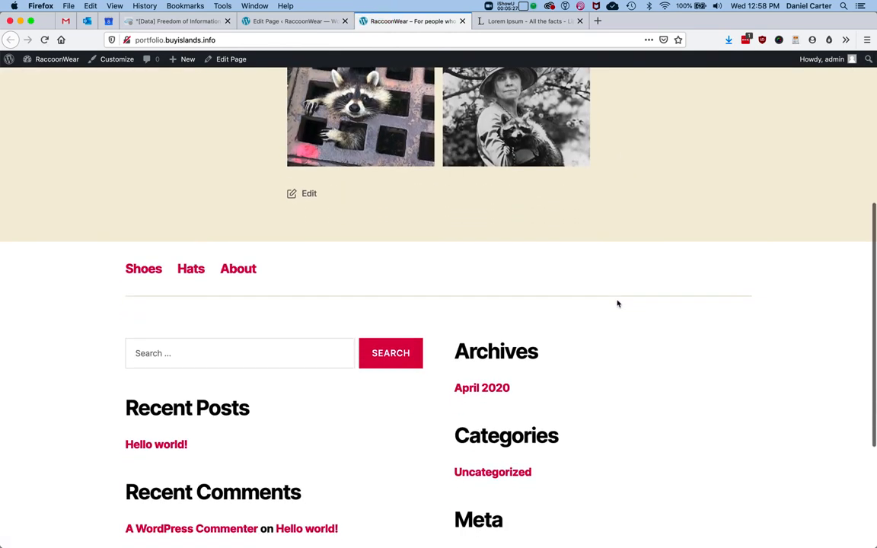
pyautogui.scroll(5, 617, 304)
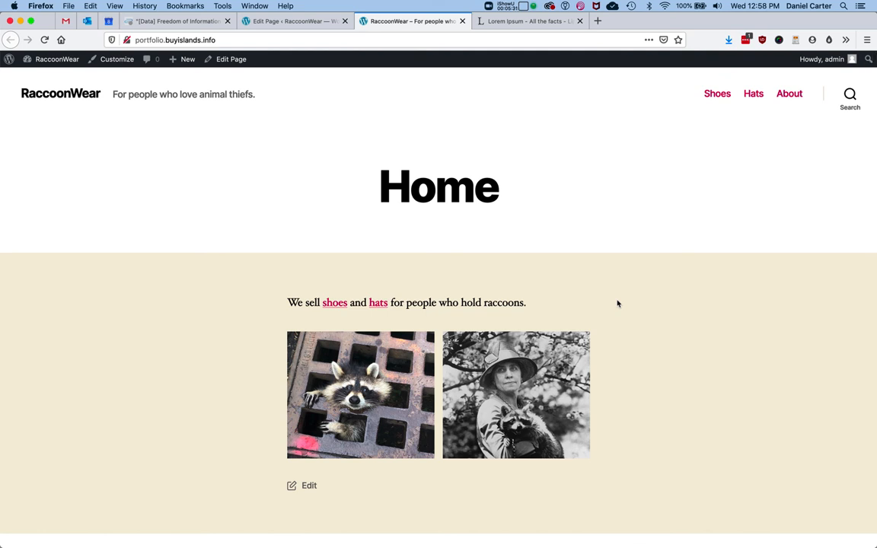
pyautogui.scroll(1, 527, 168)
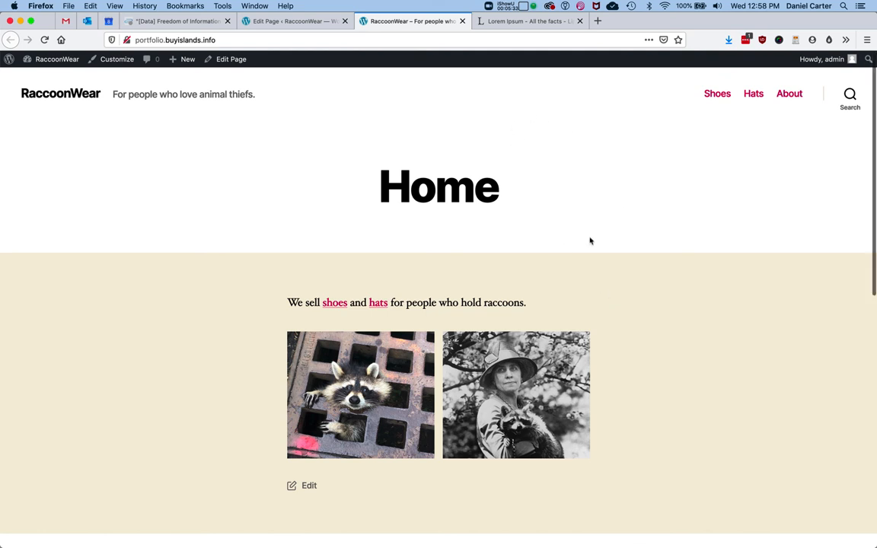
pyautogui.click(513, 4)
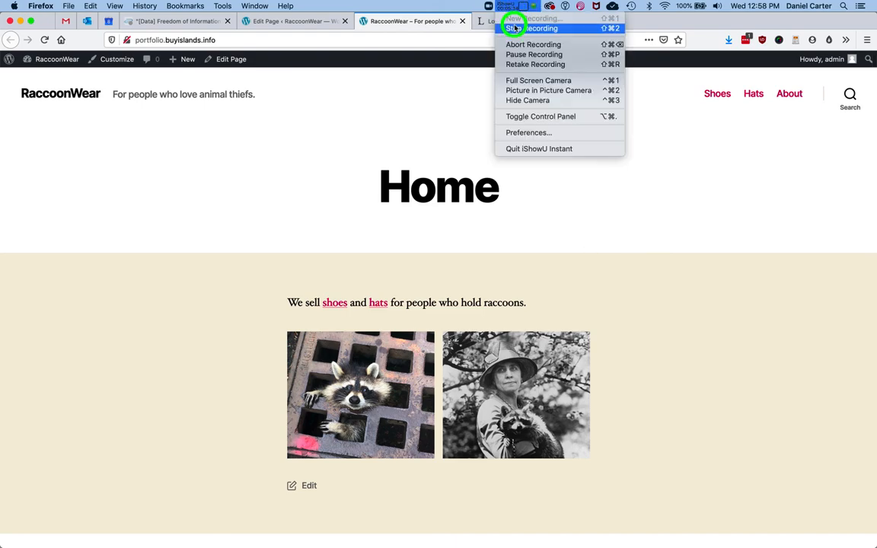